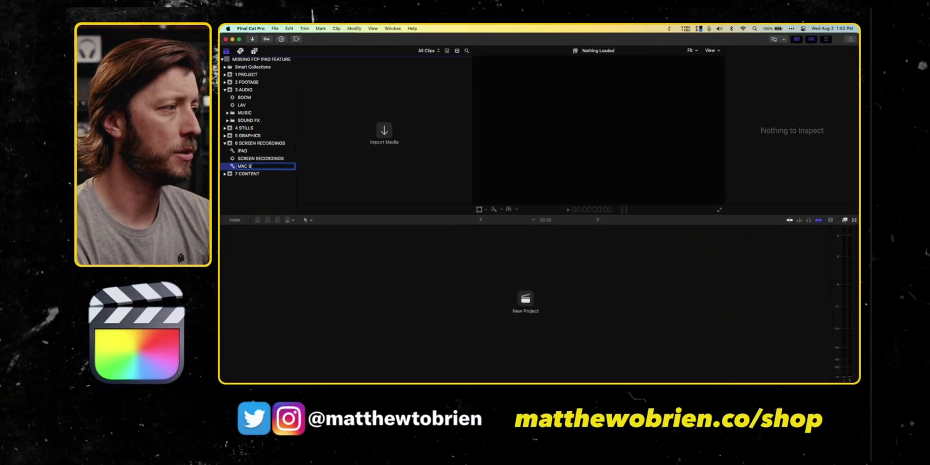
Browse the 6 SCREEN RECORDINGS event and its iPad and SCREEN RECORDINGS collections
click(278, 147)
click(243, 150)
click(260, 166)
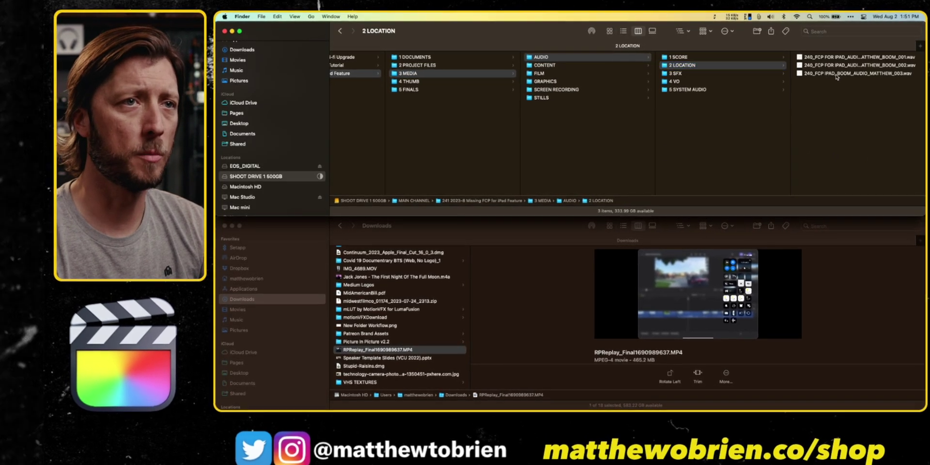
Drag the three boom .wav files into the library and review the BOOM smart collection rules
shift+click(767, 56)
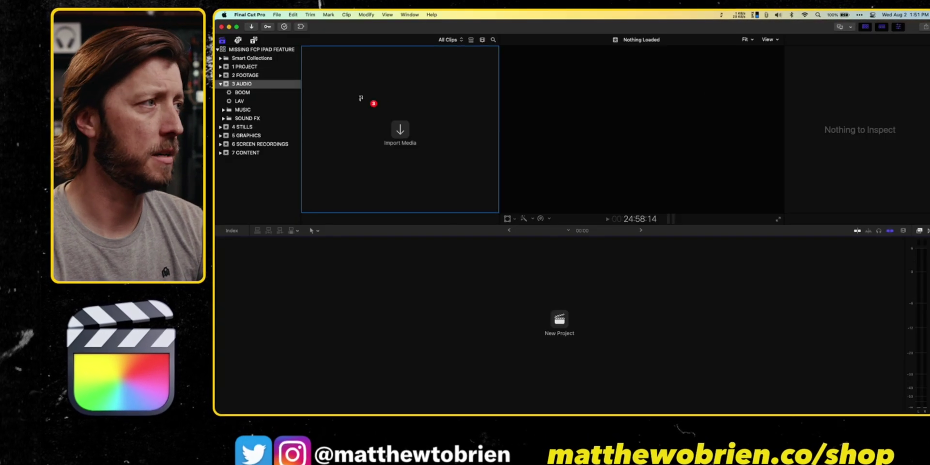
drag(382, 97, 402, 131)
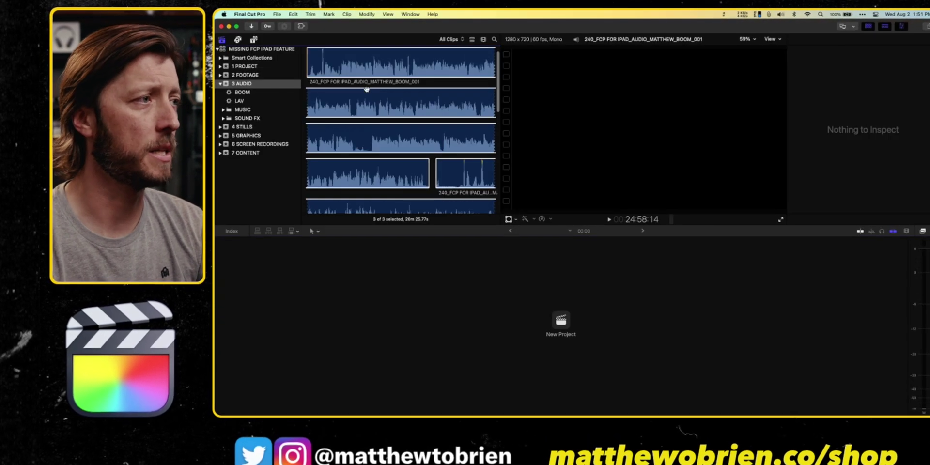
click(485, 38)
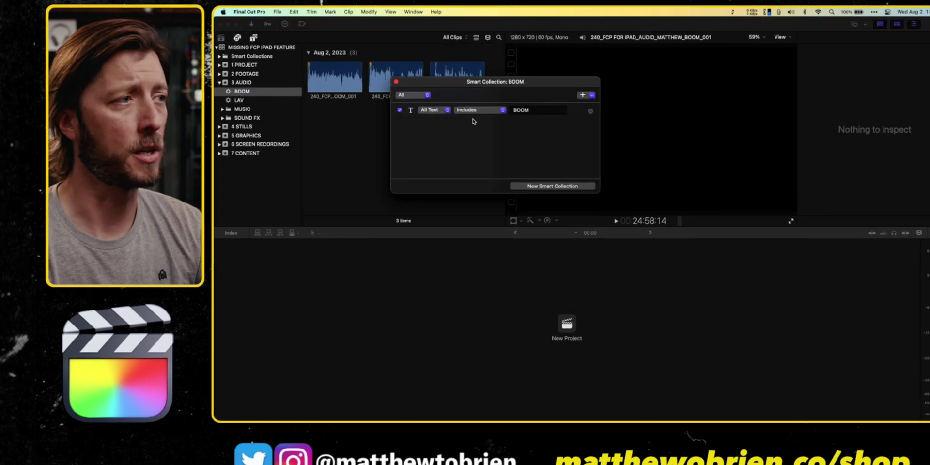
key(Escape)
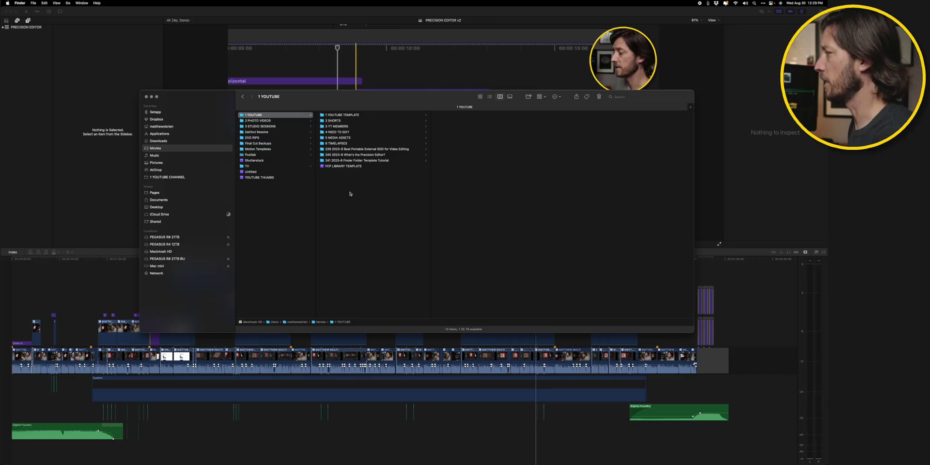
Create a new folder named '242 2023-8 Final Cut Pro Library Template'
right_click(350, 194)
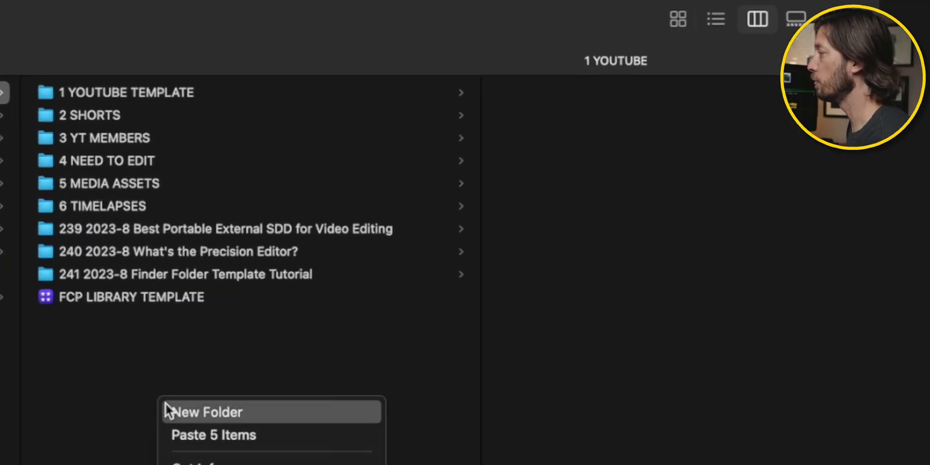
click(352, 193)
text(242)
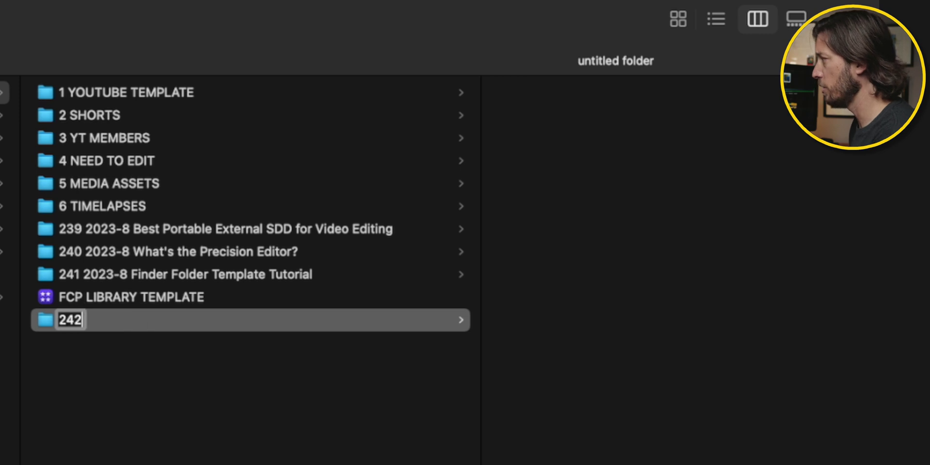
text( 2023-8)
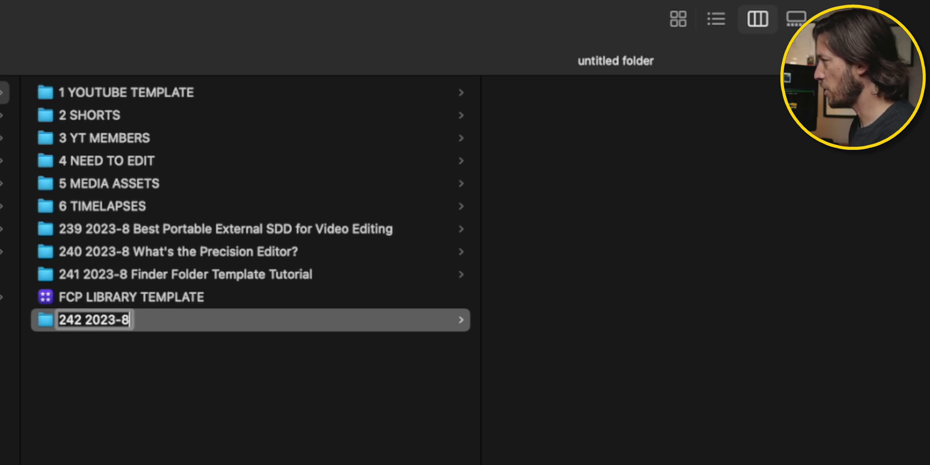
text( Final Cut Pro )
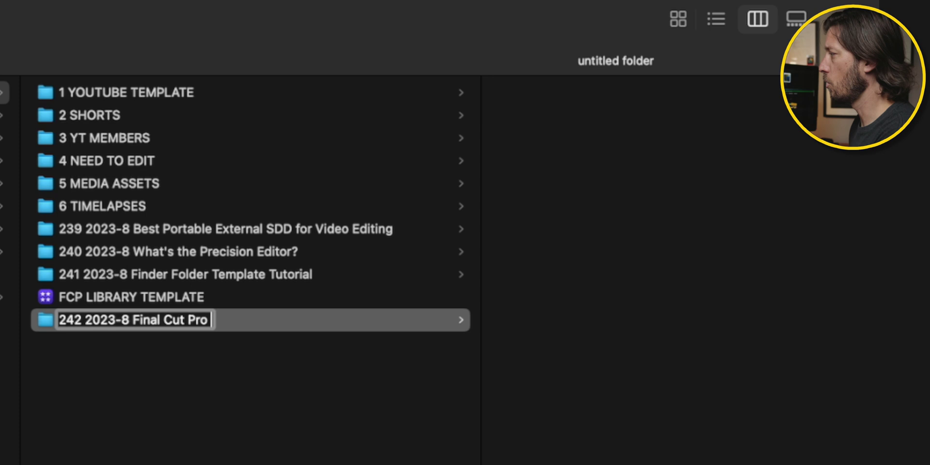
text(Library Template)
key(Return)
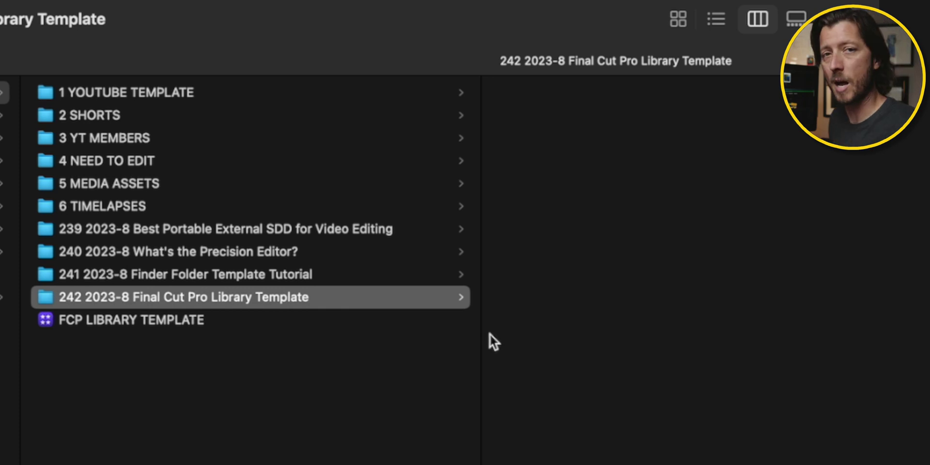
Copy the five 1 YOUTUBE TEMPLATE subfolders into the new 242 folder
key(1)
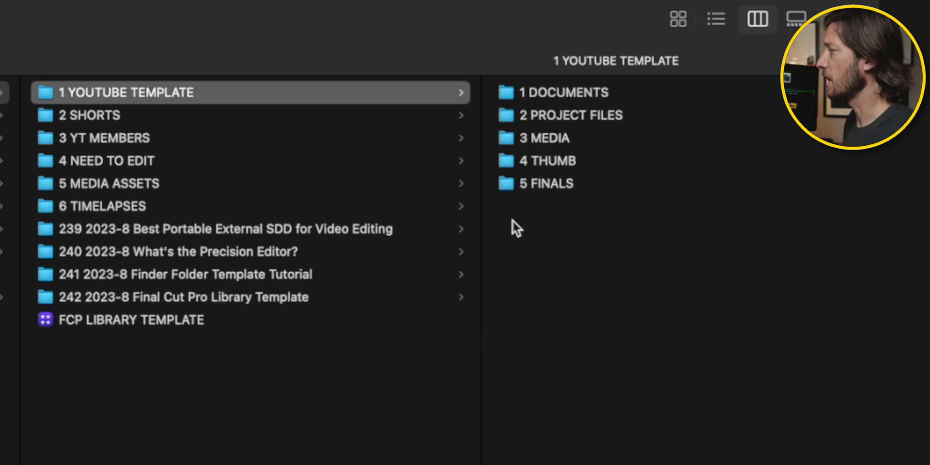
click(238, 303)
click(145, 100)
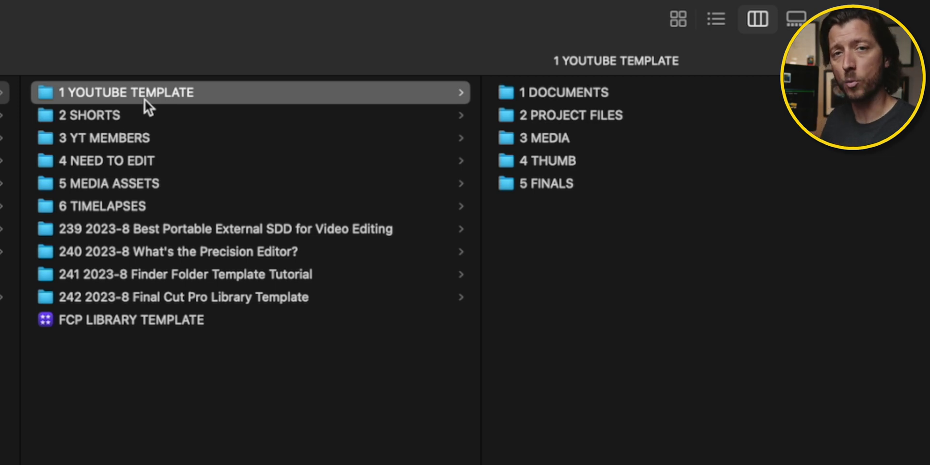
drag(530, 233, 533, 90)
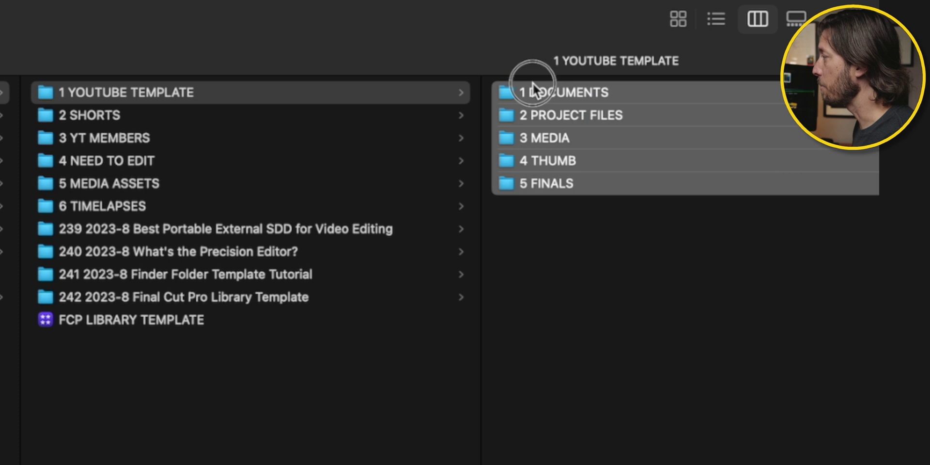
click(240, 282)
click(254, 293)
key(super+v)
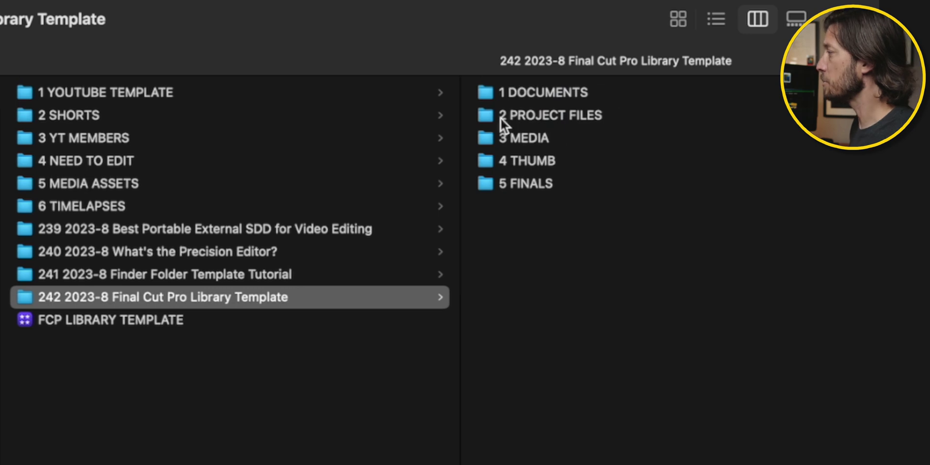
Go to 2 PROJECT FILES > FCPX and select the FCP LIBRARY TEMPLATE library
click(501, 118)
click(377, 87)
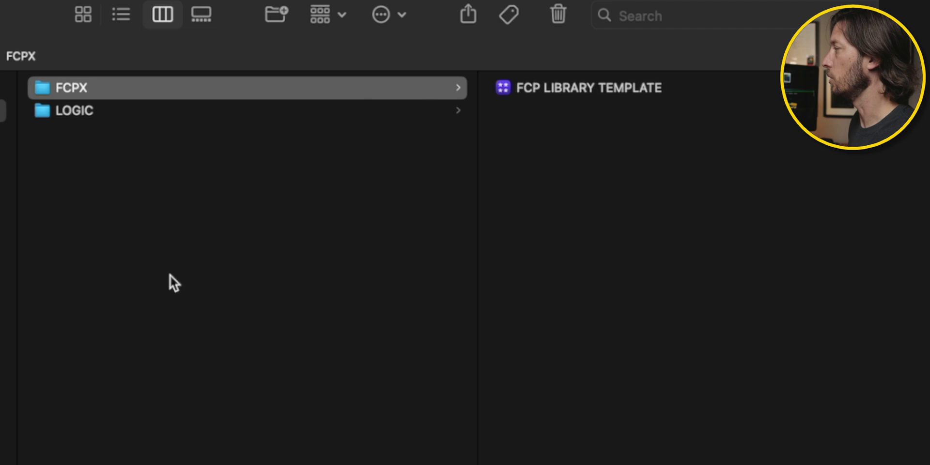
click(164, 320)
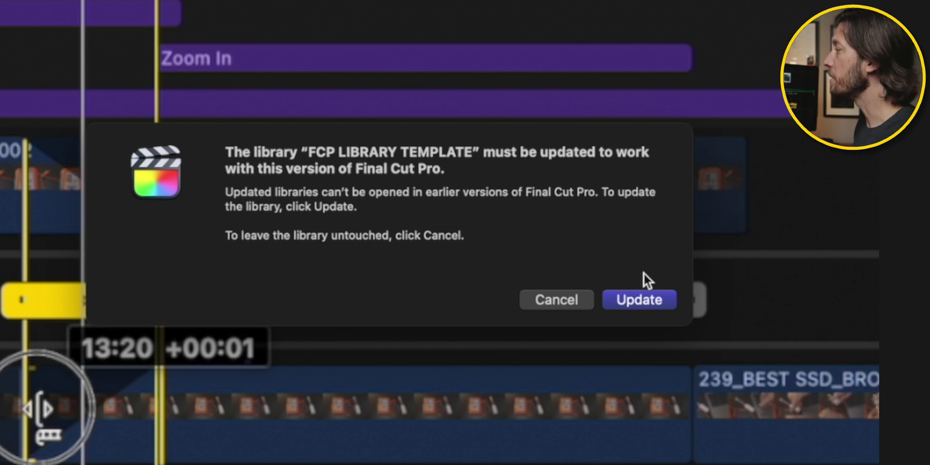
Update the library template, check the 3 MEDIA subfolders in Finder, then return to Final Cut Pro
click(644, 295)
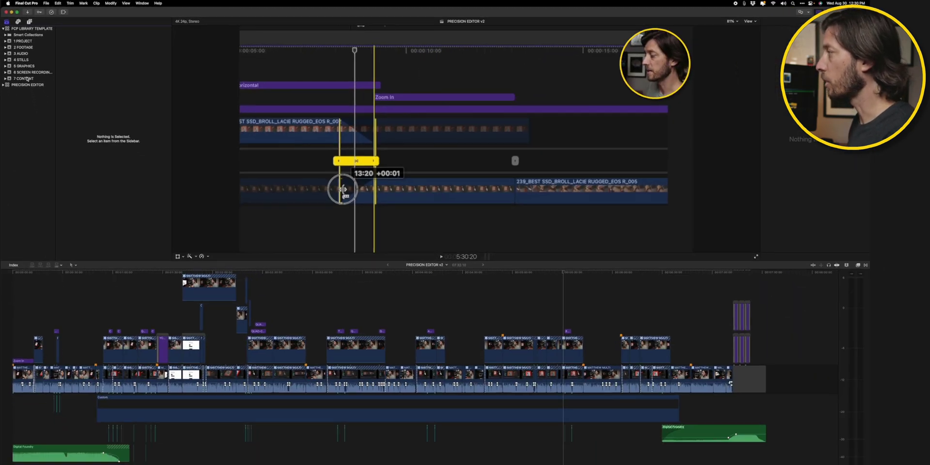
key(super+Tab)
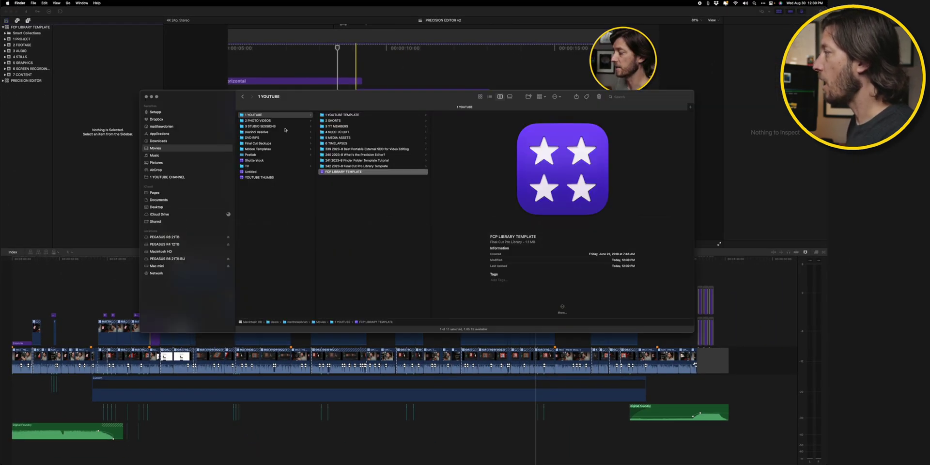
click(339, 115)
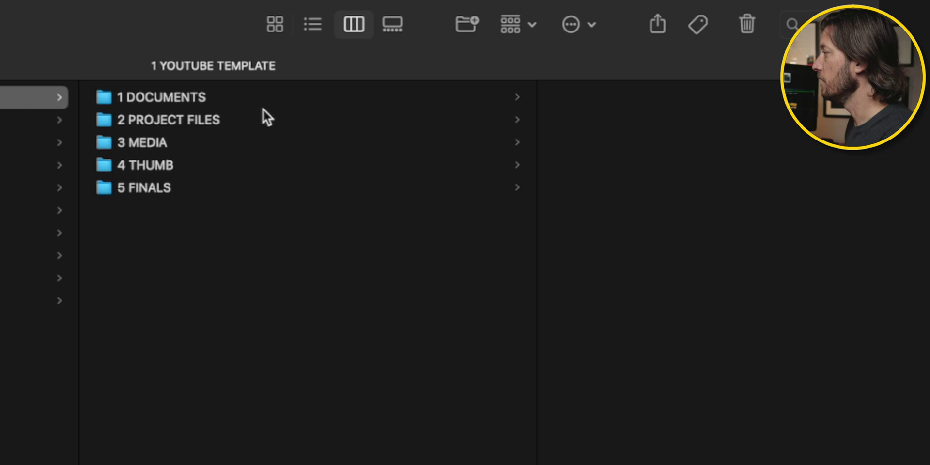
click(182, 143)
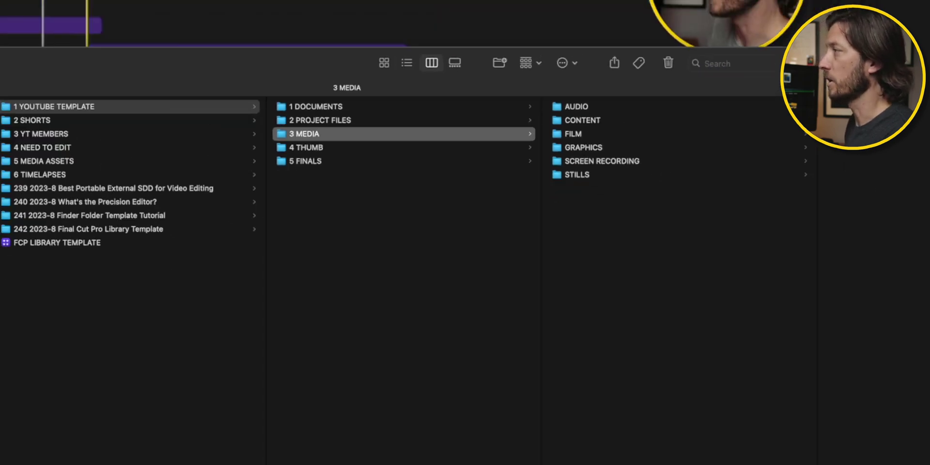
key(super+Tab)
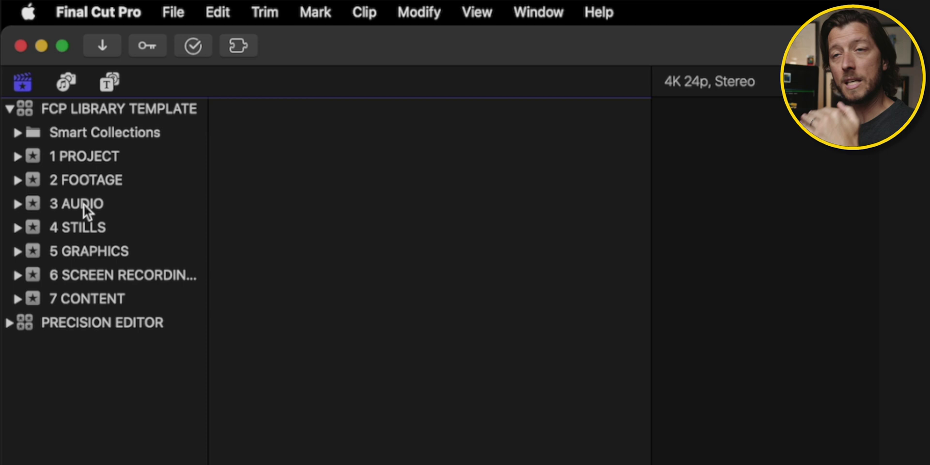
Expand events 1 PROJECT through 7 CONTENT plus the AROLL and BROLL folders in the sidebar
click(17, 156)
click(17, 251)
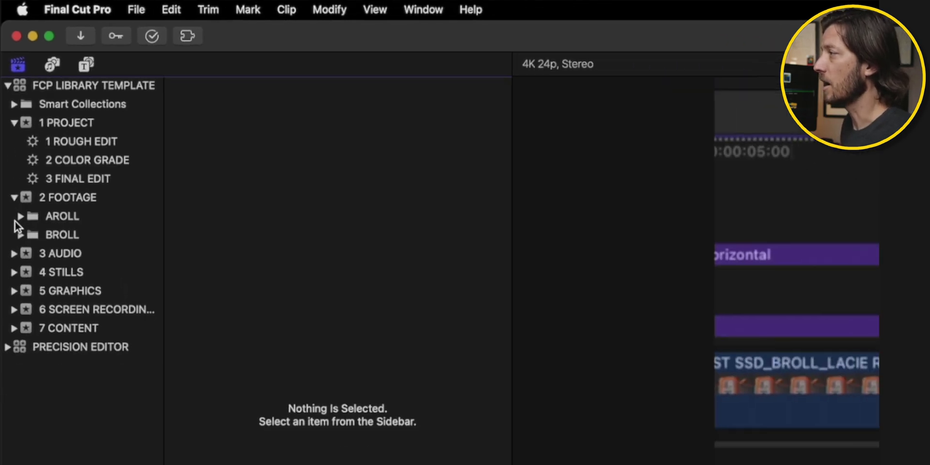
click(14, 242)
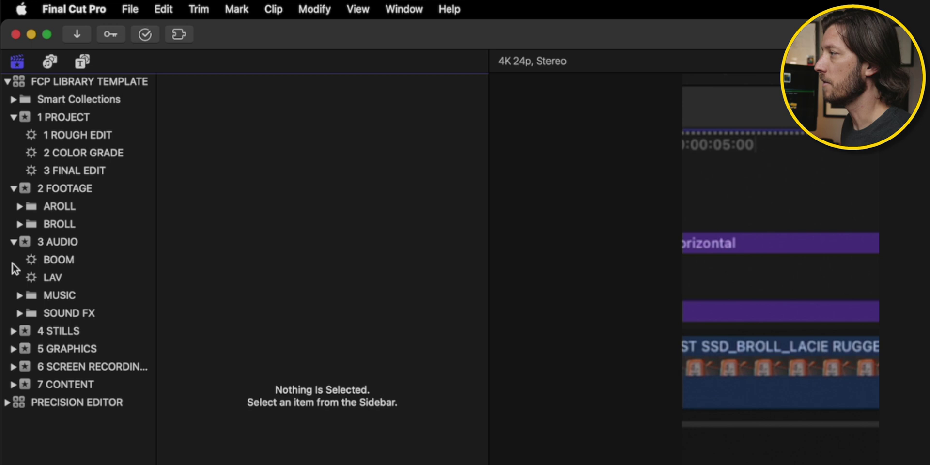
click(14, 331)
click(13, 367)
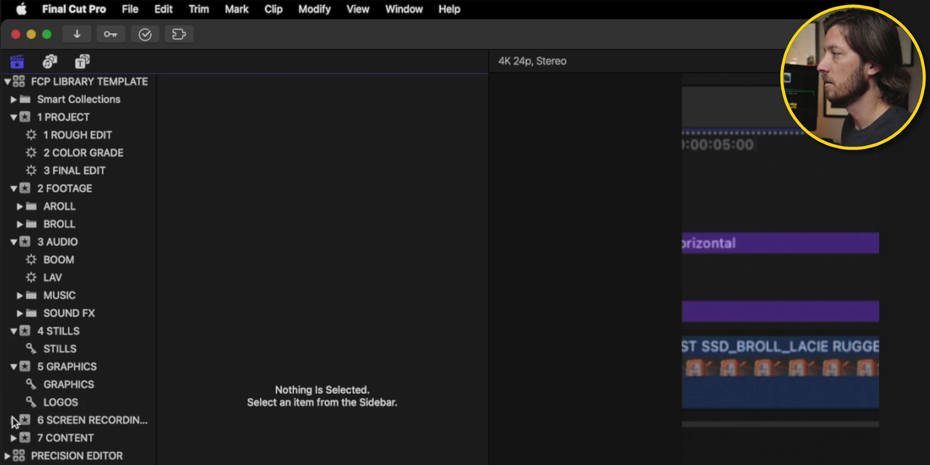
click(13, 419)
click(13, 455)
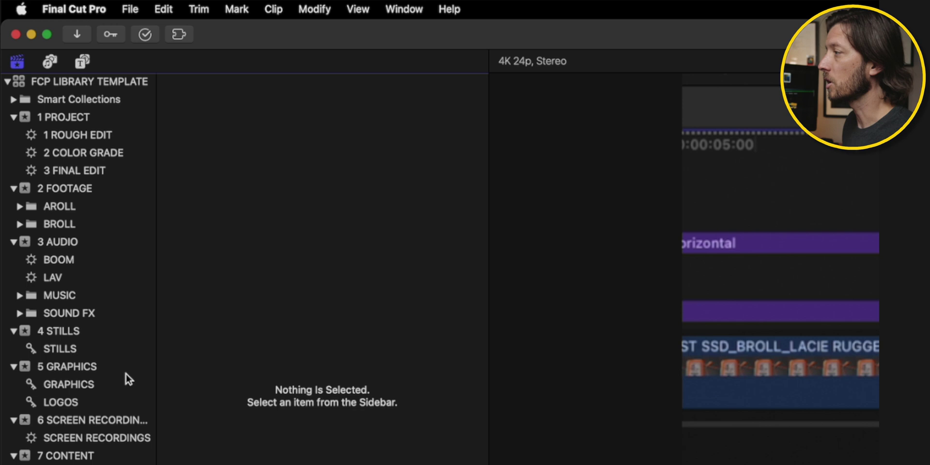
click(19, 206)
click(19, 242)
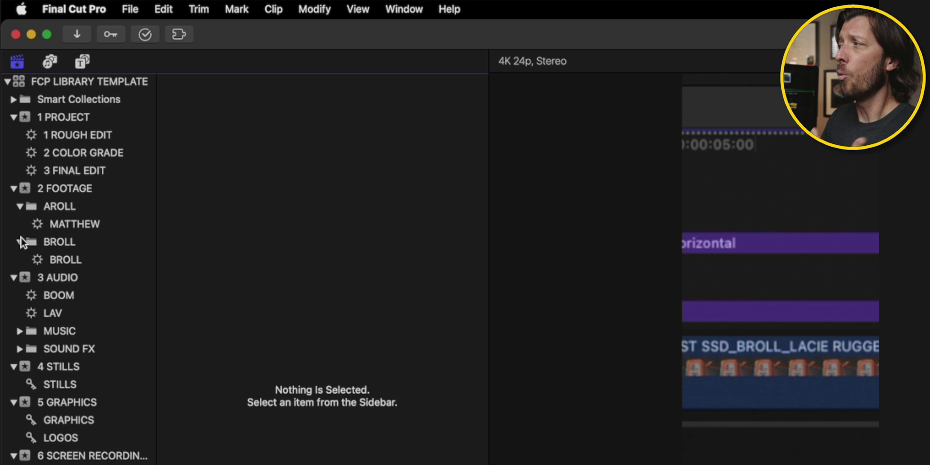
Start a new library from File > New > Library with Movies as the save location
click(133, 13)
mouse_move(141, 32)
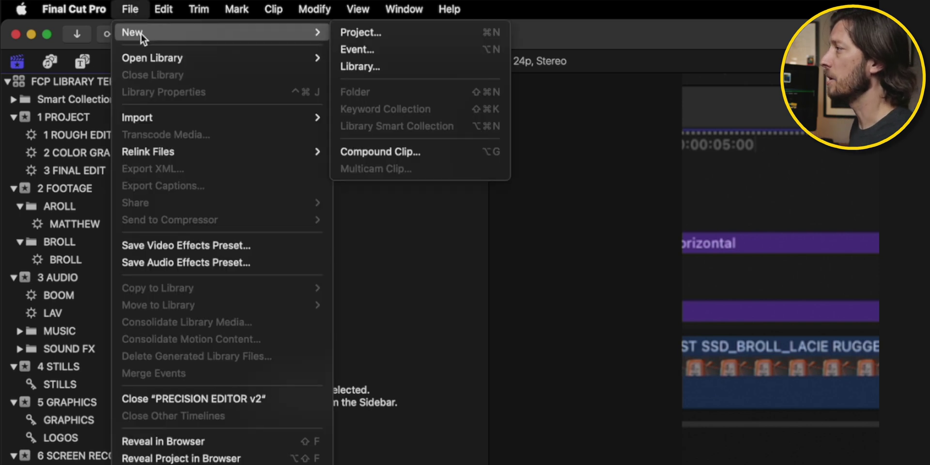
click(350, 63)
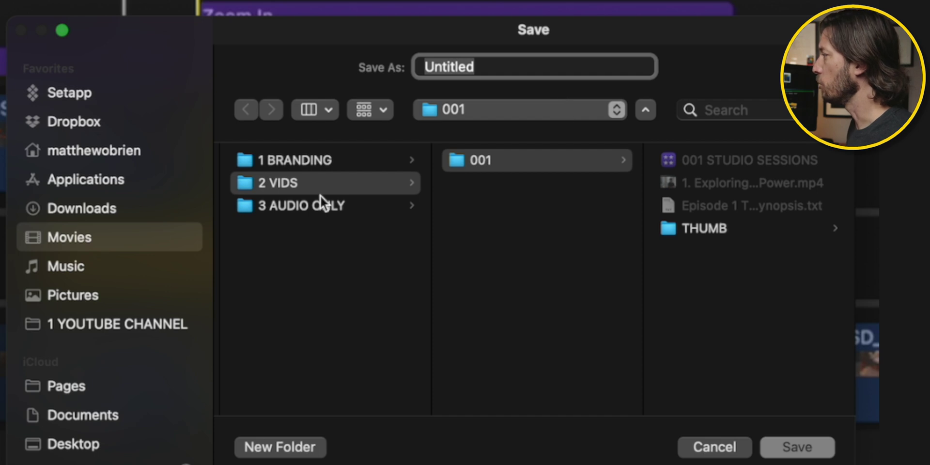
scroll(330, 203, left, 5)
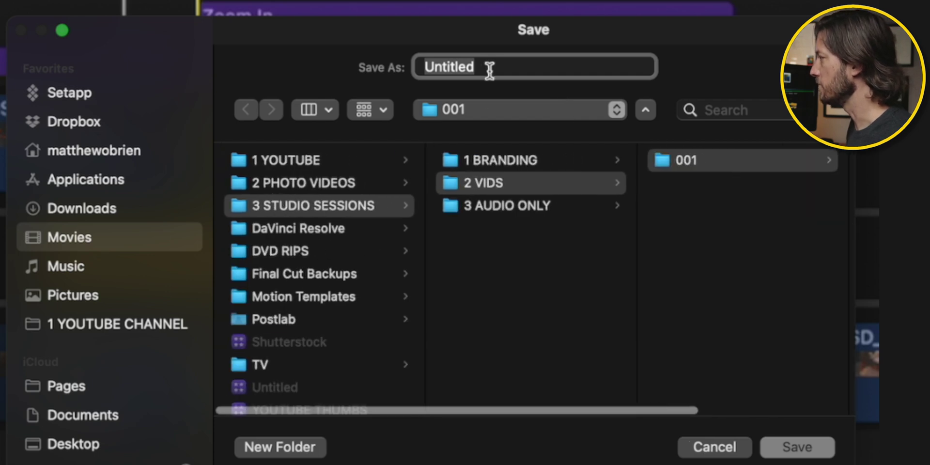
click(142, 245)
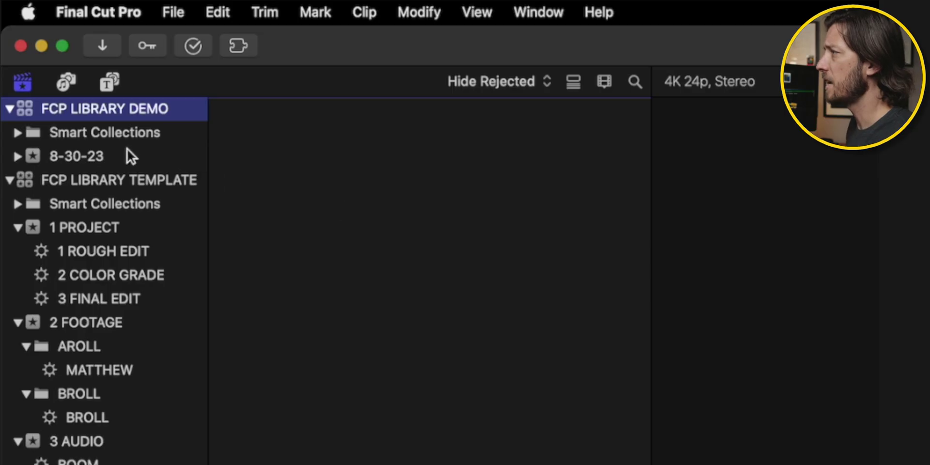
Rename the 8-30-23 event to VIDEO
click(129, 155)
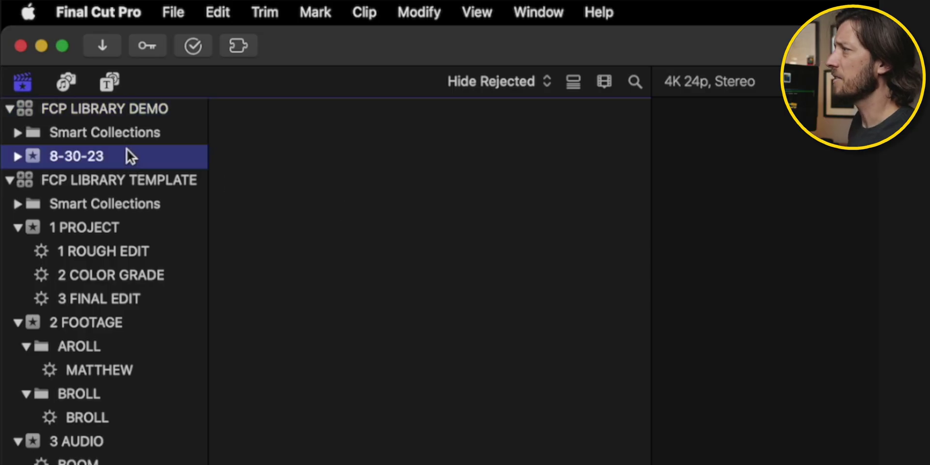
click(74, 155)
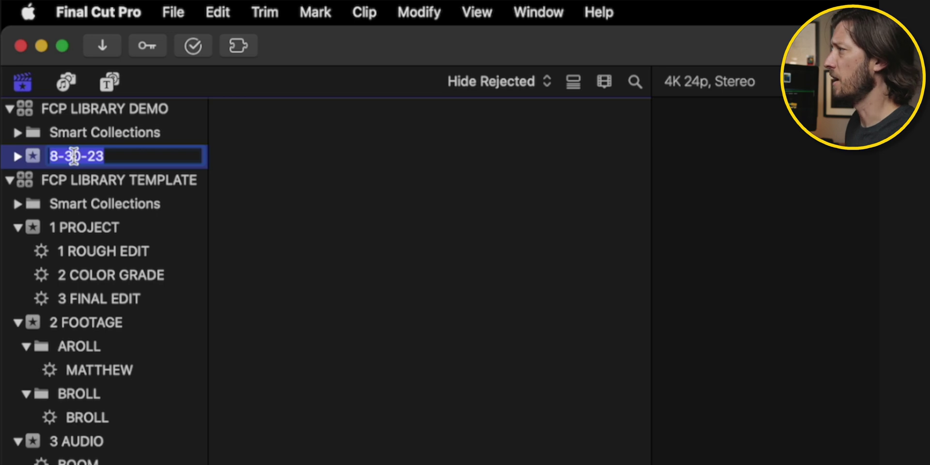
text(VIDEO)
key(Return)
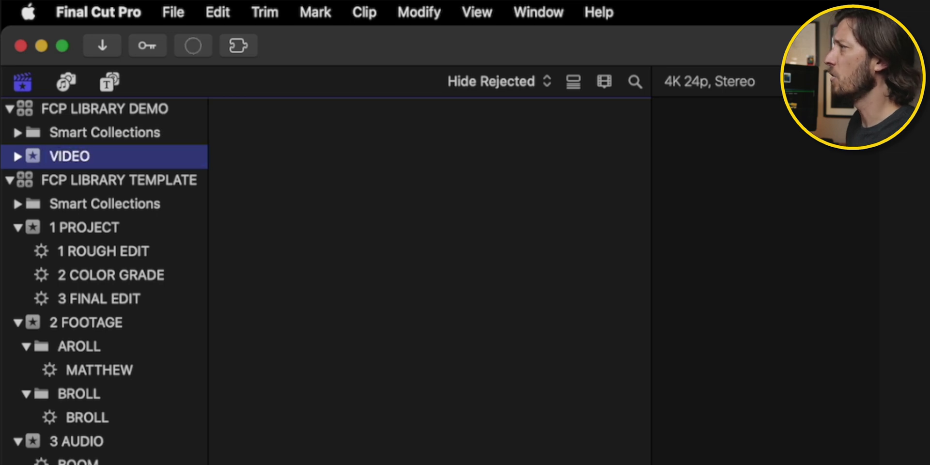
Begin adding another event to the library via File > New > Event
click(167, 13)
mouse_move(183, 41)
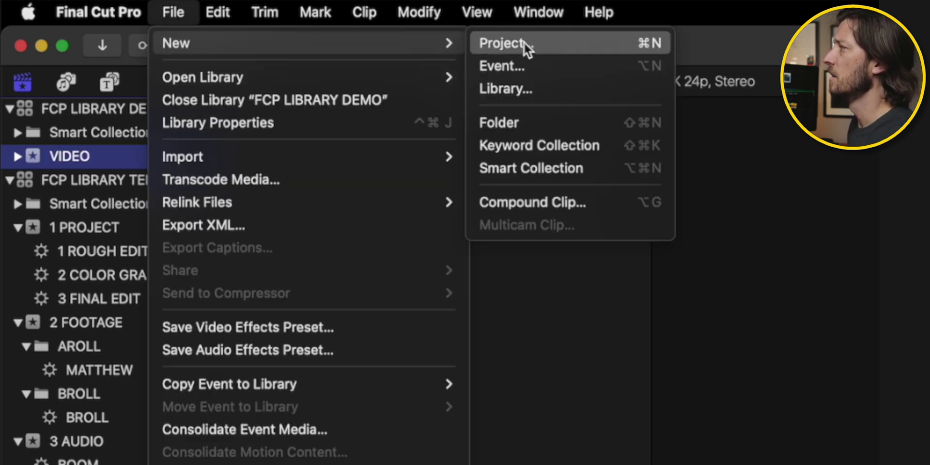
click(490, 57)
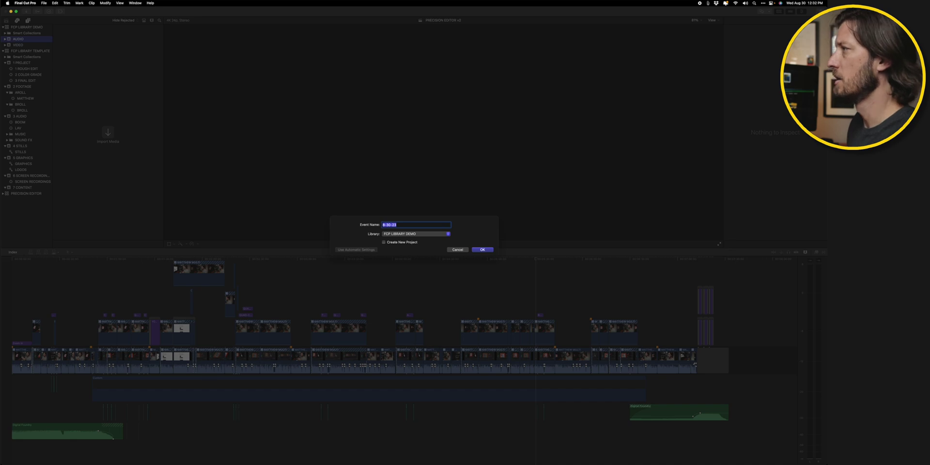
Start typing the new event's name with 'G'
text(G)
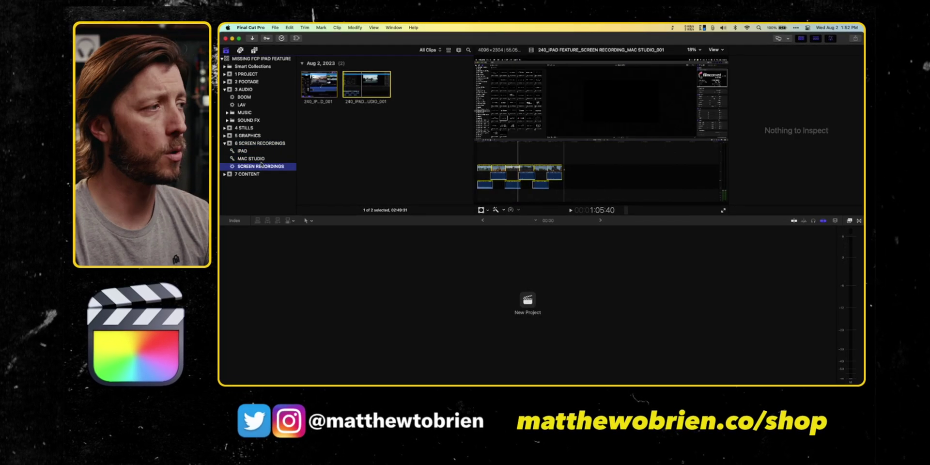
View the MAC STUDIO and IPAD screen recordings, then open the 3 AUDIO event
click(270, 158)
click(257, 151)
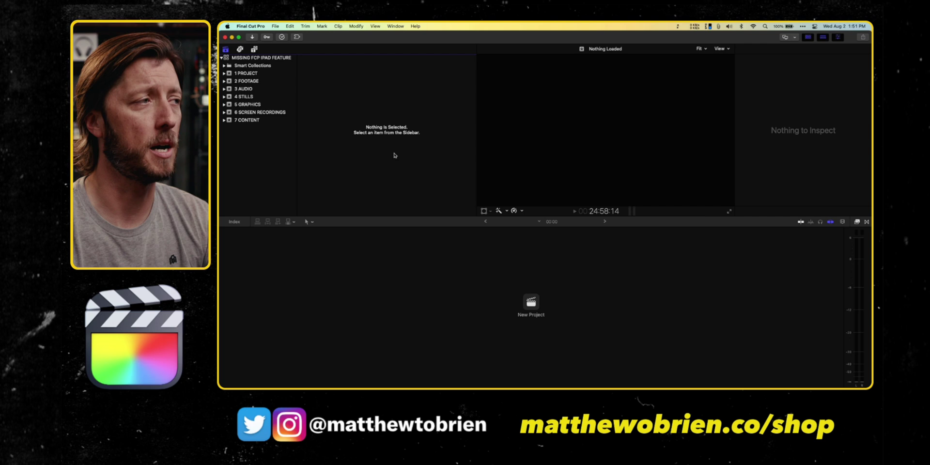
click(231, 89)
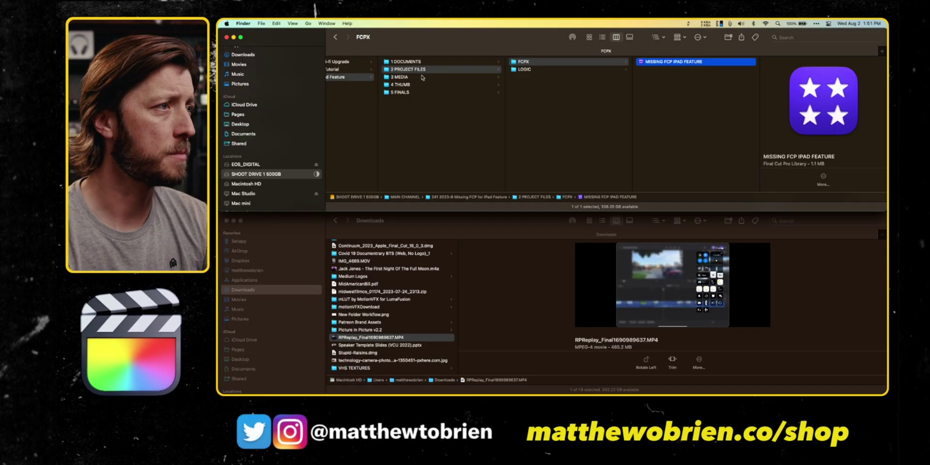
Drag the three boom WAVs from AUDIO > 2 LOCATION into the audio event and check BOOM
click(527, 61)
click(661, 69)
click(812, 77)
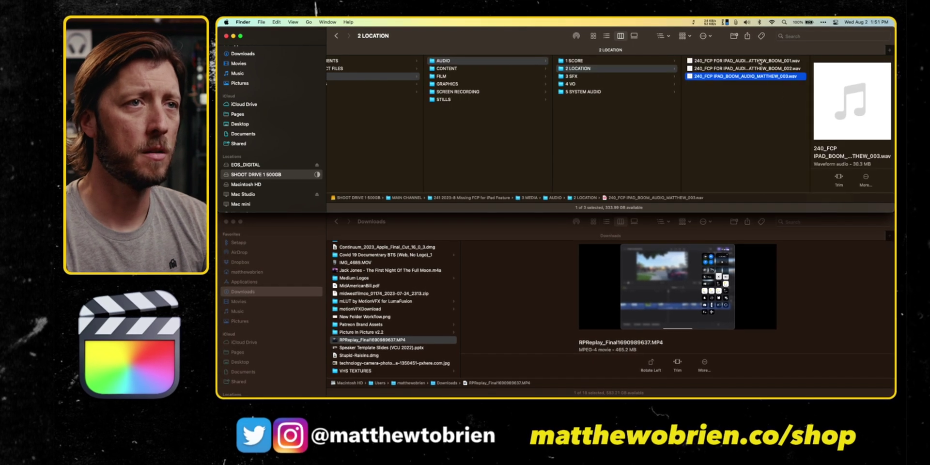
shift+click(823, 61)
drag(823, 62, 750, 79)
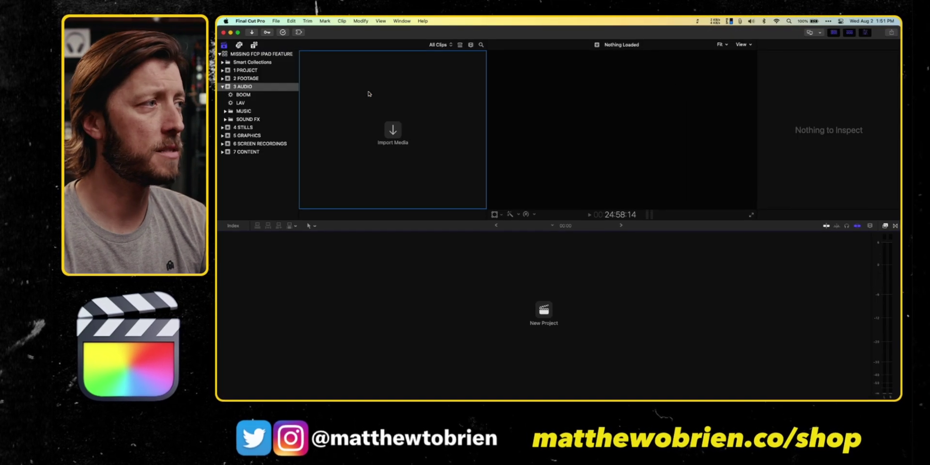
drag(368, 94, 268, 96)
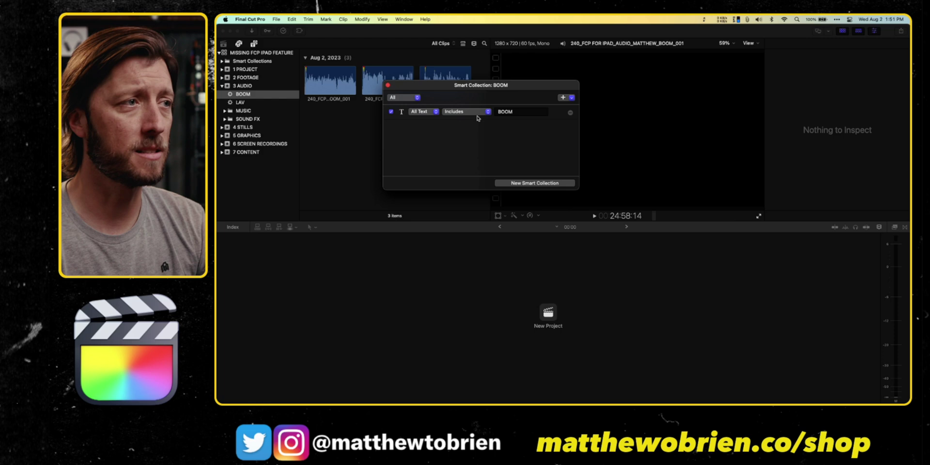
click(265, 93)
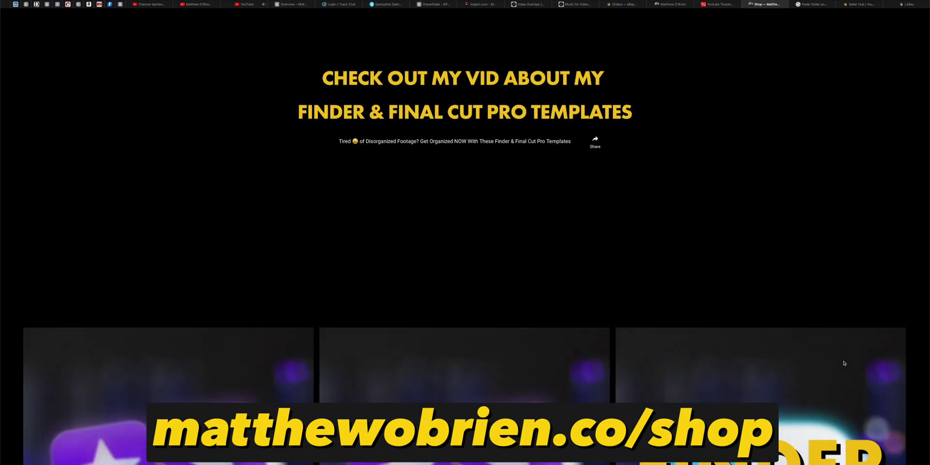
Scroll the shop page down past the template cards and back up
scroll(404, 204, down, 6)
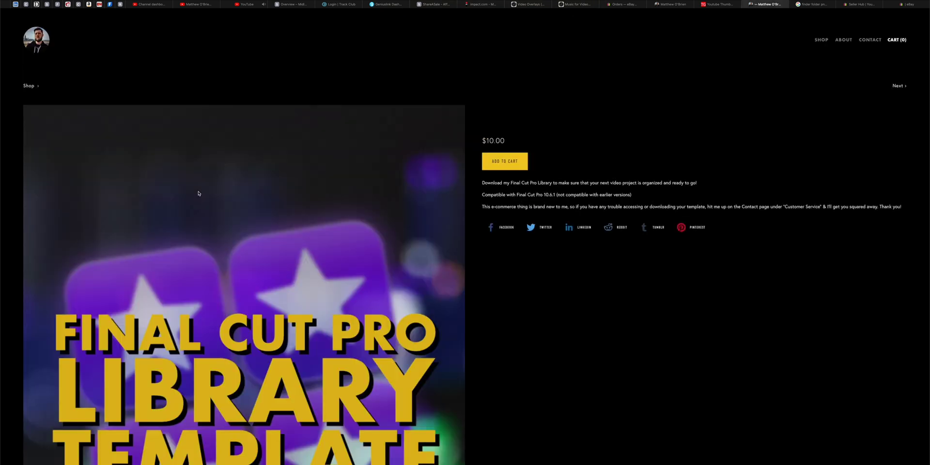
scroll(198, 193, down, 3)
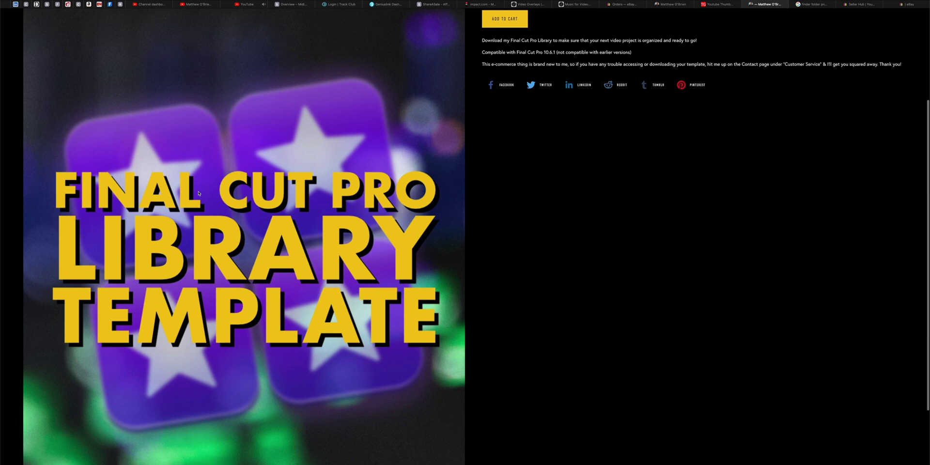
scroll(198, 193, up, 1)
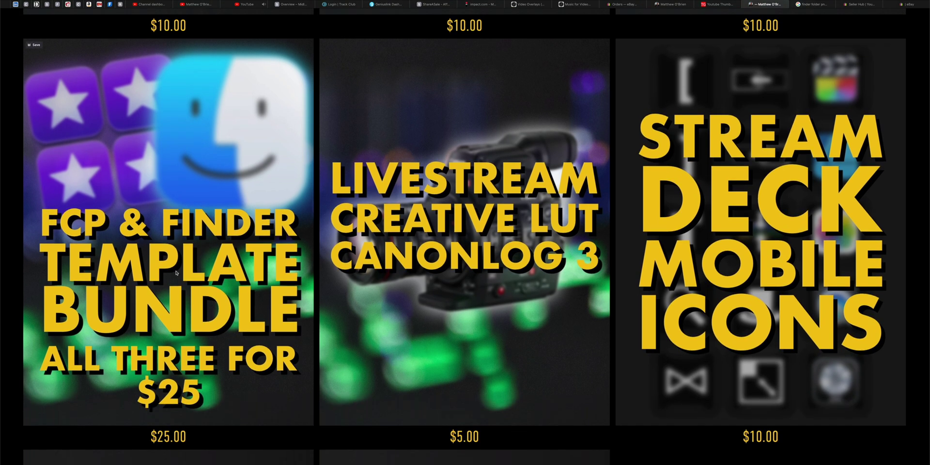
Open the FCP & Finder template bundle page and read through its product description
click(177, 273)
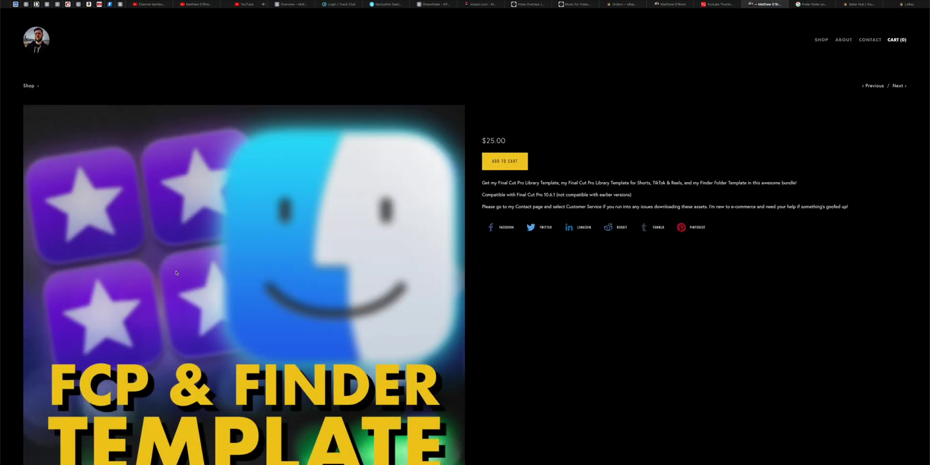
scroll(216, 260, down, 3)
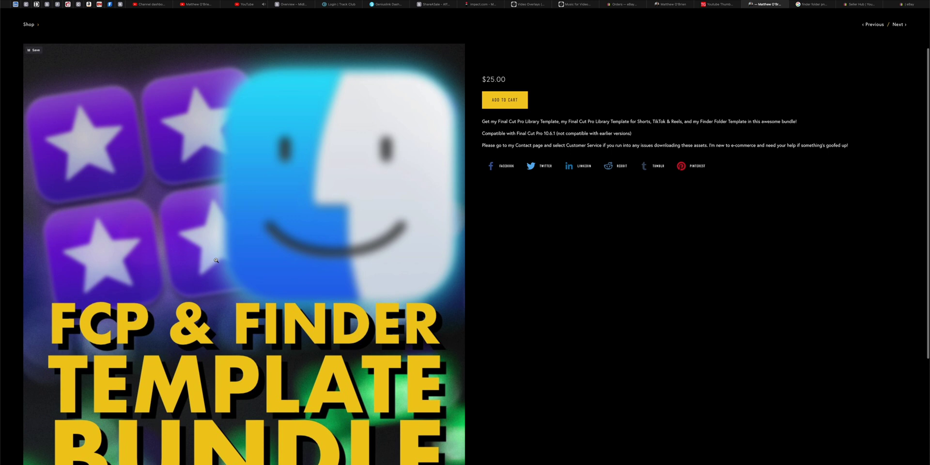
scroll(216, 260, down, 4)
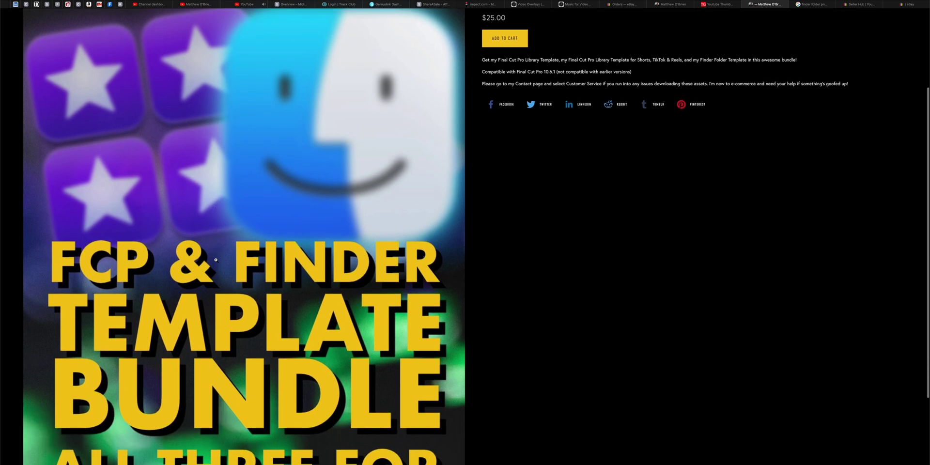
scroll(216, 260, down, 1)
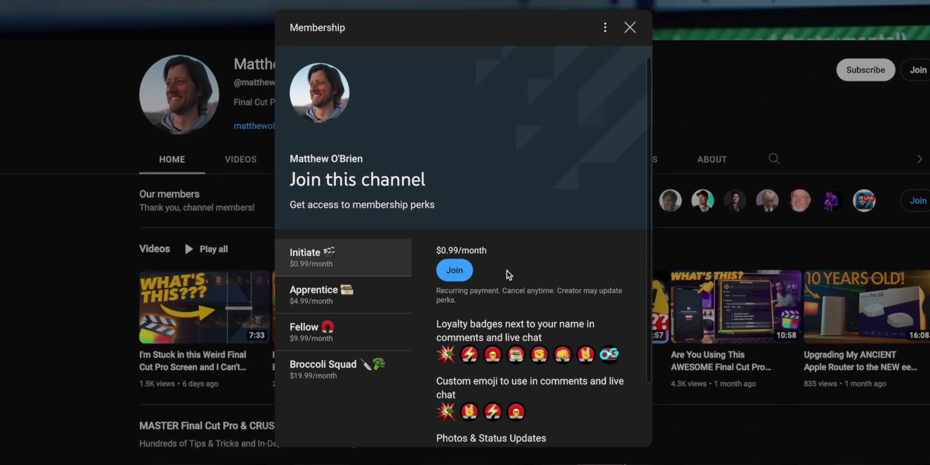
View the Apprentice, Fellow and $19.99/month Broccoli Squad membership tier perks
scroll(480, 253, down, 2)
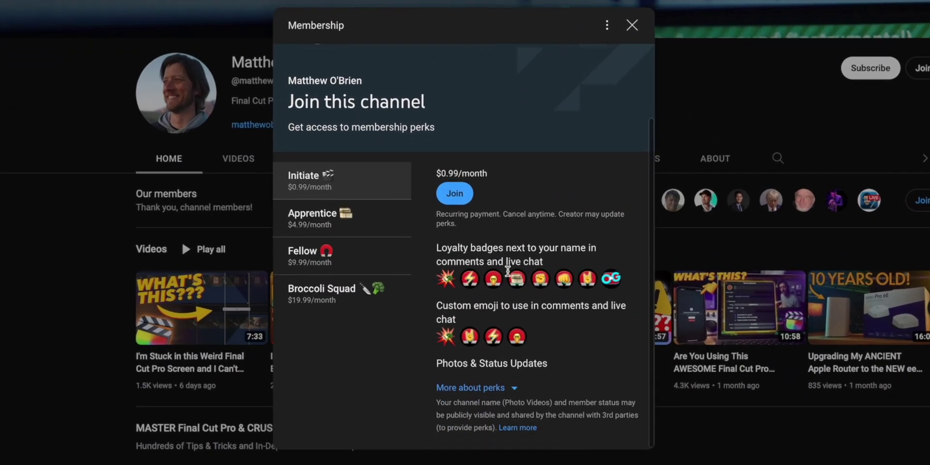
click(364, 274)
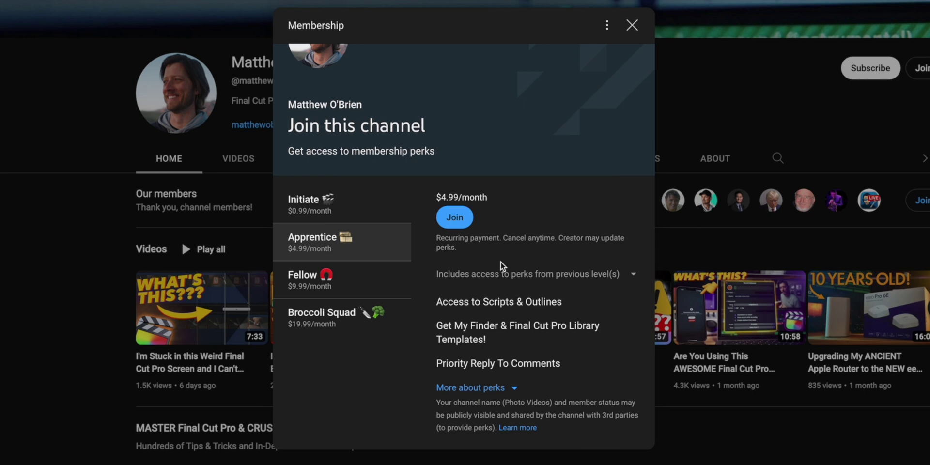
click(367, 282)
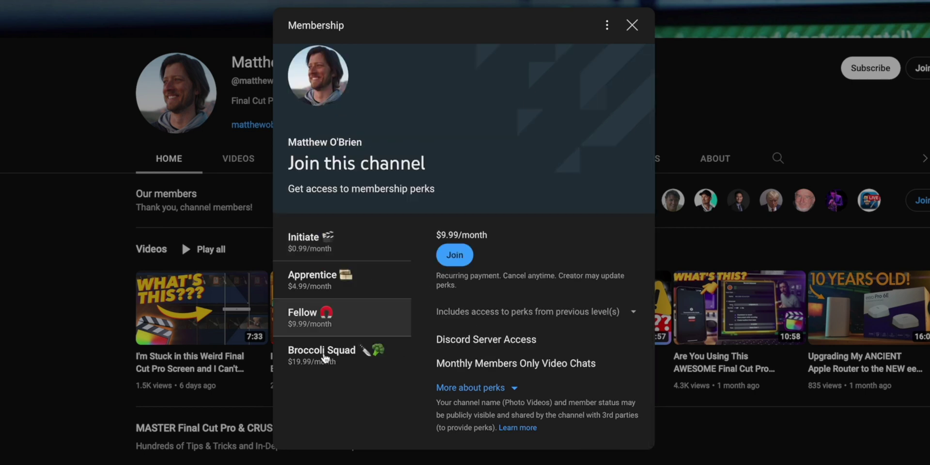
click(324, 358)
scroll(546, 357, down, 1)
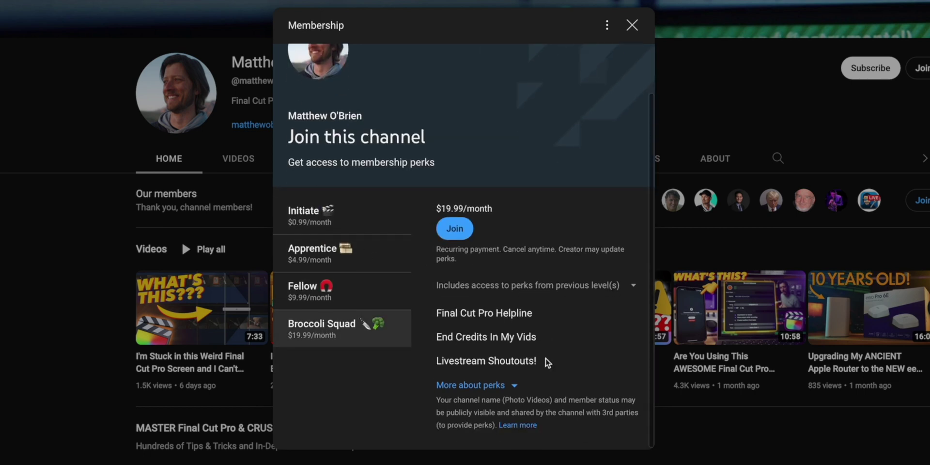